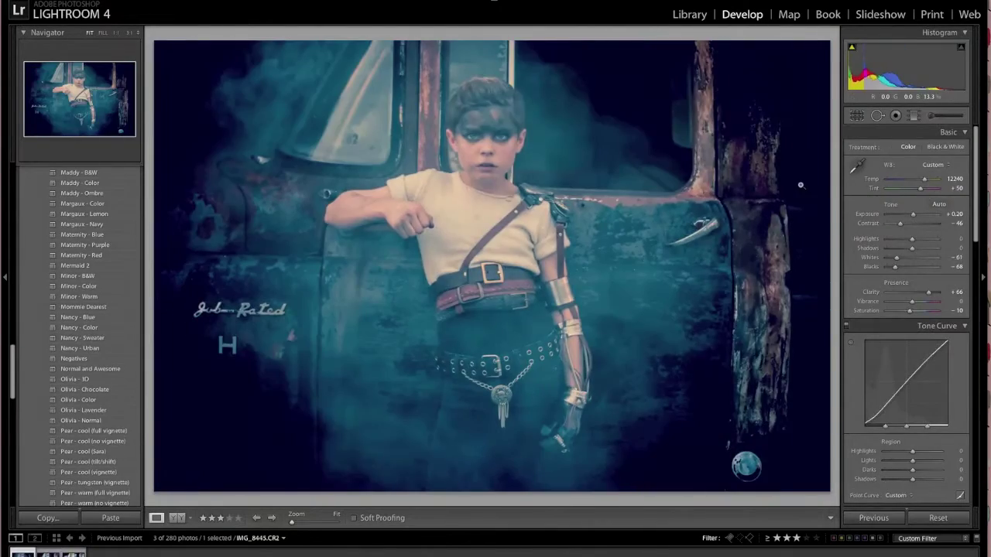
Add warm graduated filters across the photo's upper-right and lower-left corners, setting exposure to 2.97 for the upper-right one and 1.25 for the lower-left one
{"action": "key", "text": "k"}
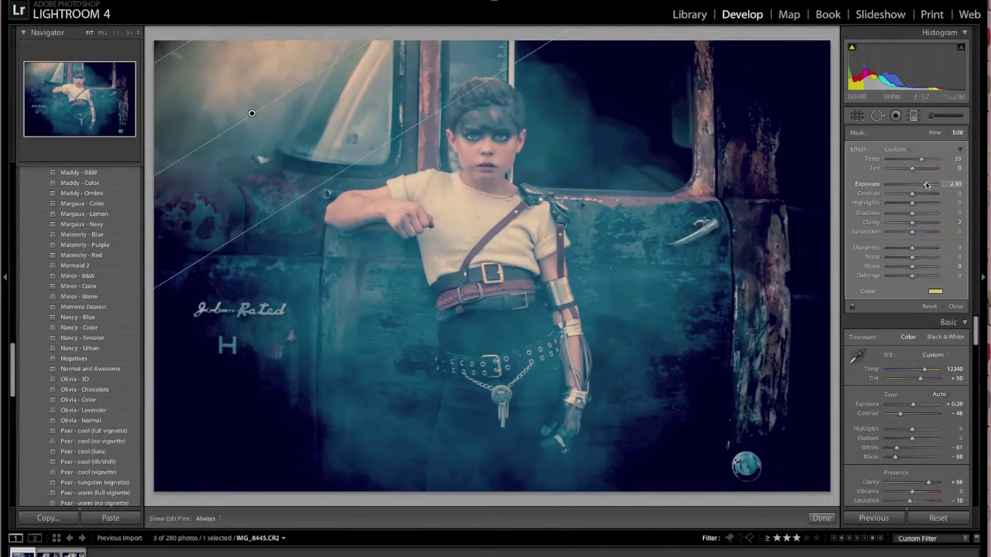
{"action": "left_click_drag", "start_coordinate": [755, 102], "coordinate": [733, 142]}
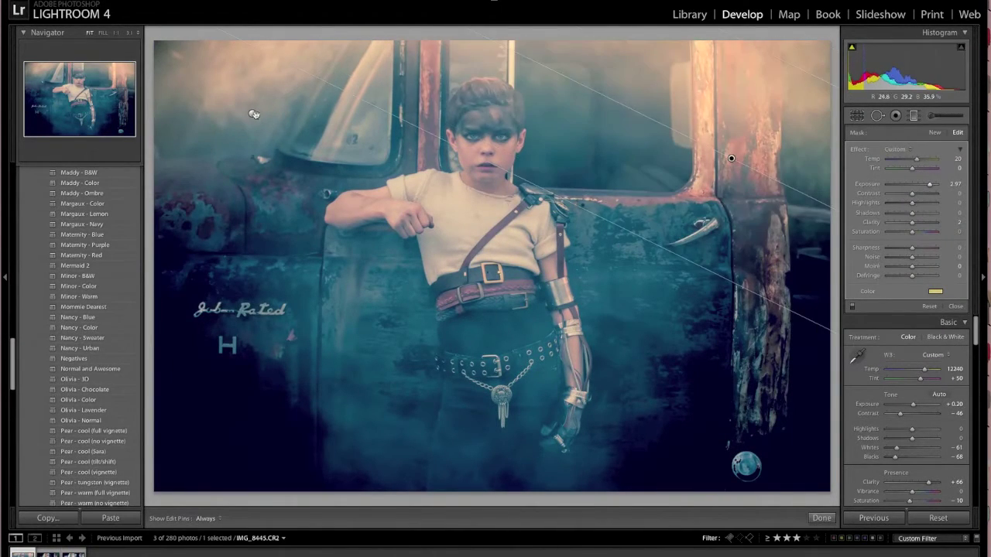
{"action": "left_click_drag", "start_coordinate": [326, 371], "coordinate": [273, 432]}
{"action": "left_click_drag", "start_coordinate": [930, 184], "coordinate": [920, 186]}
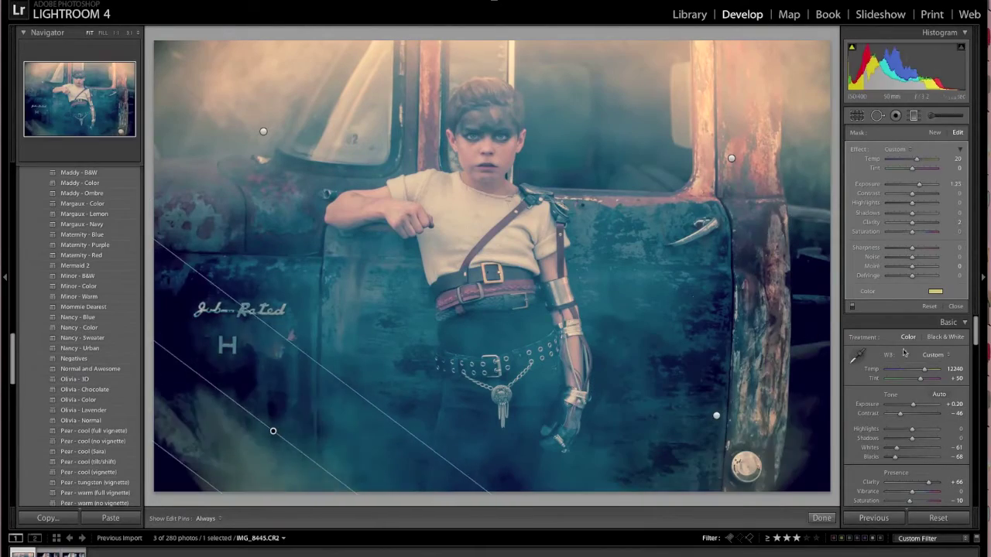
Finish the graduated filters and set the photo's overall contrast to −18
{"action": "key", "text": "m"}
{"action": "key", "text": "m"}
{"action": "key", "text": "m"}
{"action": "mouse_move", "coordinate": [900, 224]}
{"action": "left_mouse_down"}
{"action": "mouse_move", "coordinate": [932, 224]}
{"action": "mouse_move", "coordinate": [911, 224]}
{"action": "left_mouse_up"}
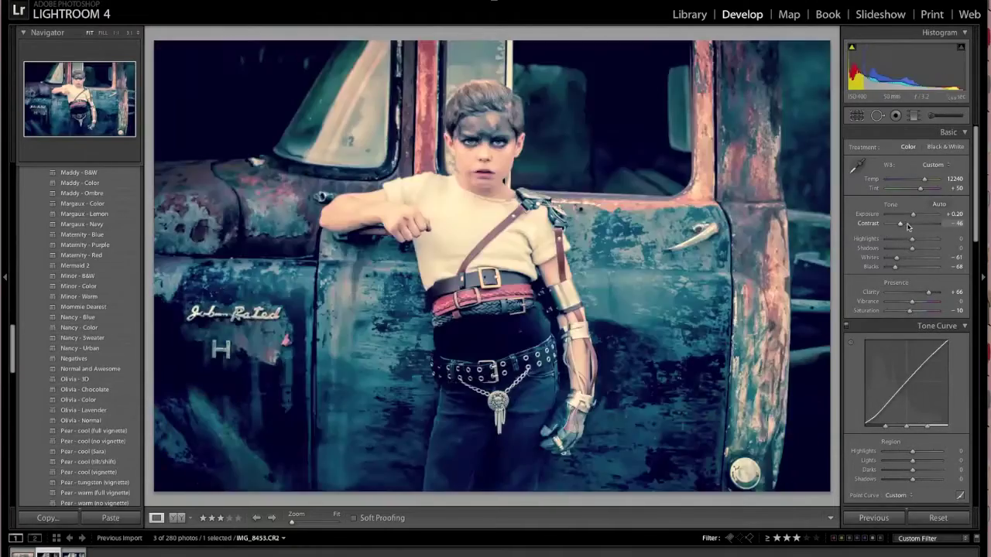
Brighten the eye whites in the close-up with an adjustment brush using the Teeth Whitening effect, raising its exposure to about 1.16
{"action": "key", "text": "z"}
{"action": "key", "text": "k"}
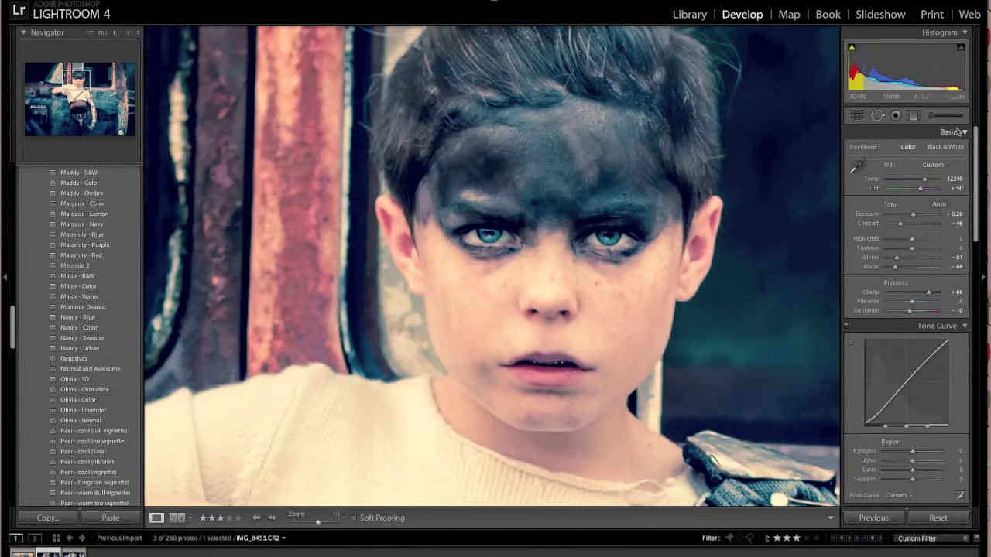
{"action": "left_click", "coordinate": [908, 149]}
{"action": "left_click", "coordinate": [910, 312]}
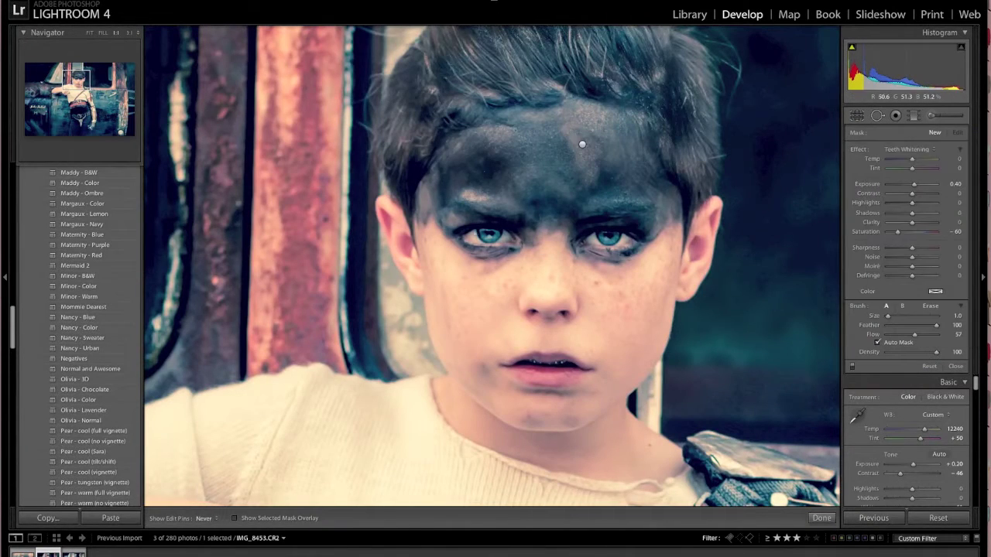
{"action": "left_click", "coordinate": [480, 233]}
{"action": "left_click_drag", "start_coordinate": [913, 184], "coordinate": [917, 186]}
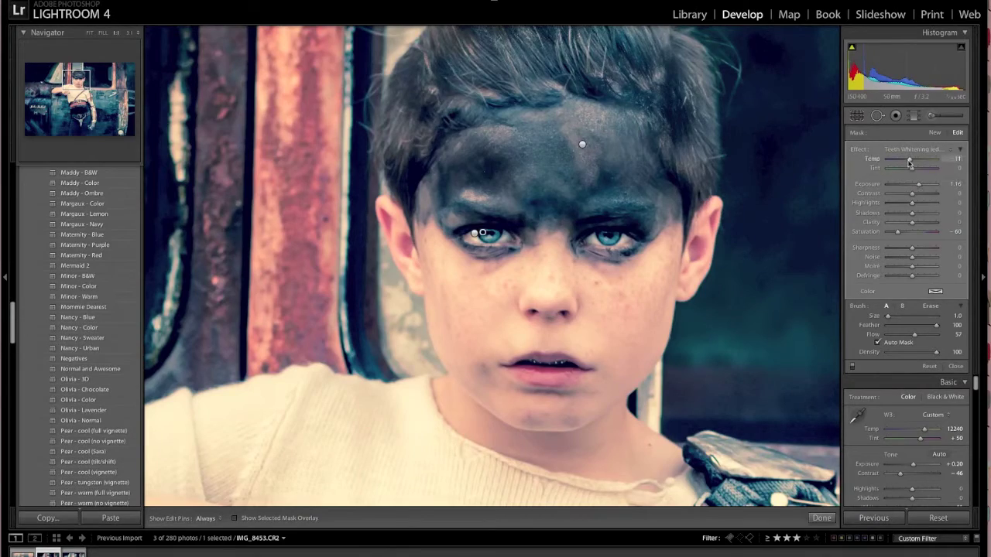
{"action": "left_click_drag", "start_coordinate": [921, 187], "coordinate": [923, 187]}
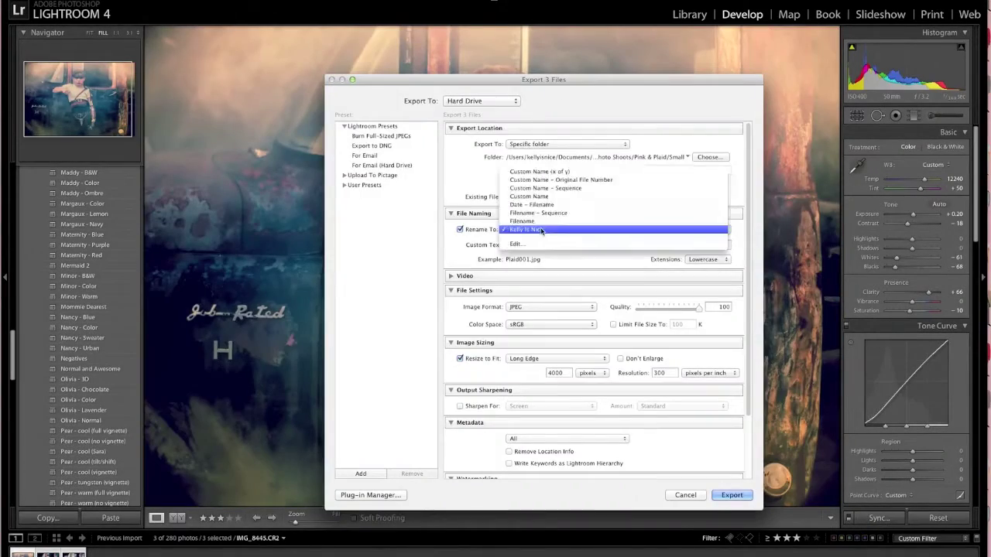
Export the three selected photos as JPEG files renamed with the custom naming template
{"action": "left_click", "coordinate": [666, 228]}
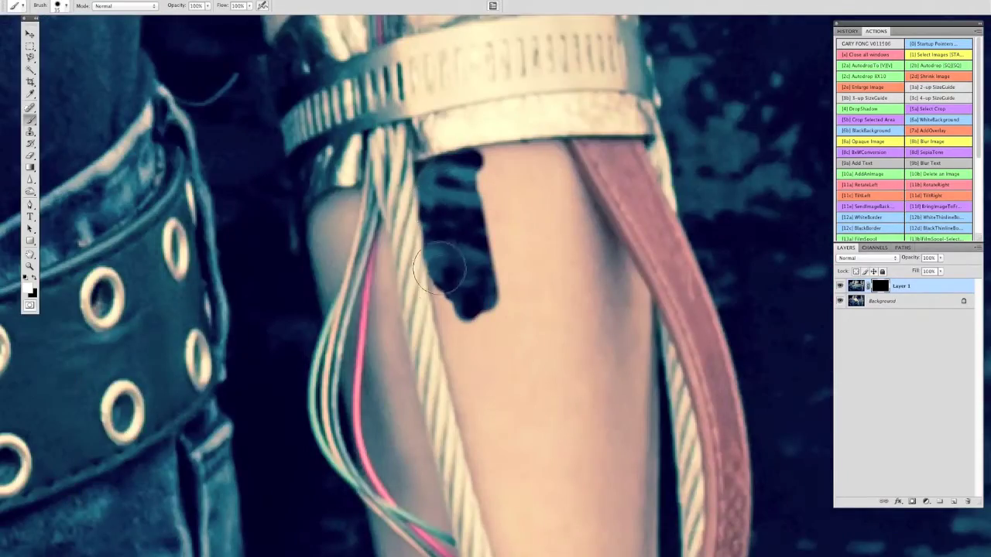
Paint on Layer 1's mask in Photoshop to hide the forearm skin between the rope, the strap and the lower wires
{"action": "mouse_move", "coordinate": [472, 310]}
{"action": "left_mouse_down"}
{"action": "mouse_move", "coordinate": [476, 147]}
{"action": "mouse_move", "coordinate": [564, 177]}
{"action": "mouse_move", "coordinate": [623, 279]}
{"action": "mouse_move", "coordinate": [643, 325]}
{"action": "mouse_move", "coordinate": [511, 213]}
{"action": "mouse_move", "coordinate": [644, 458]}
{"action": "mouse_move", "coordinate": [458, 332]}
{"action": "mouse_move", "coordinate": [469, 358]}
{"action": "mouse_move", "coordinate": [585, 483]}
{"action": "mouse_move", "coordinate": [478, 442]}
{"action": "mouse_move", "coordinate": [442, 309]}
{"action": "mouse_move", "coordinate": [454, 348]}
{"action": "mouse_move", "coordinate": [537, 371]}
{"action": "mouse_move", "coordinate": [429, 371]}
{"action": "left_mouse_up"}
{"action": "mouse_move", "coordinate": [327, 349]}
{"action": "left_mouse_down"}
{"action": "mouse_move", "coordinate": [395, 408]}
{"action": "mouse_move", "coordinate": [442, 415]}
{"action": "mouse_move", "coordinate": [425, 336]}
{"action": "mouse_move", "coordinate": [414, 414]}
{"action": "left_mouse_up"}
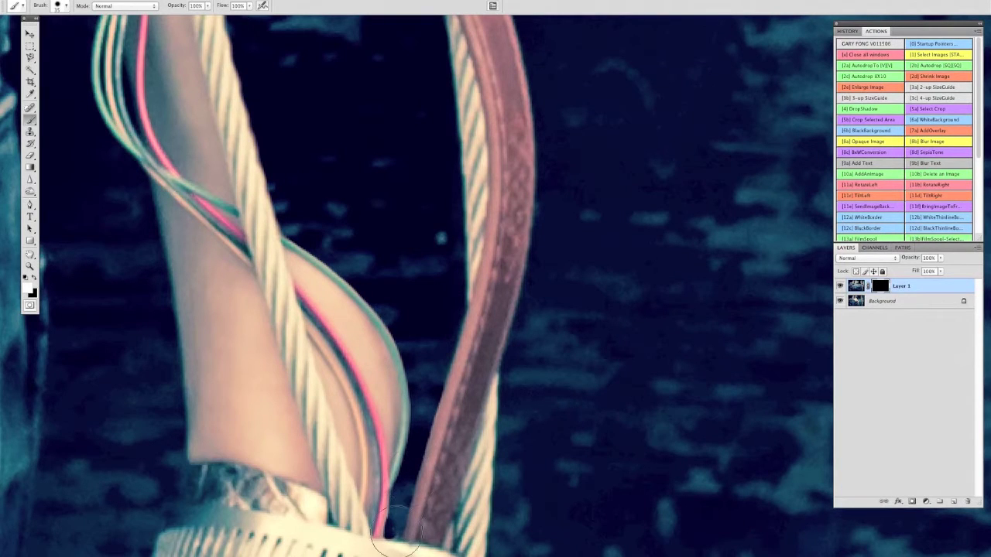
{"action": "left_click_drag", "start_coordinate": [288, 257], "coordinate": [267, 313]}
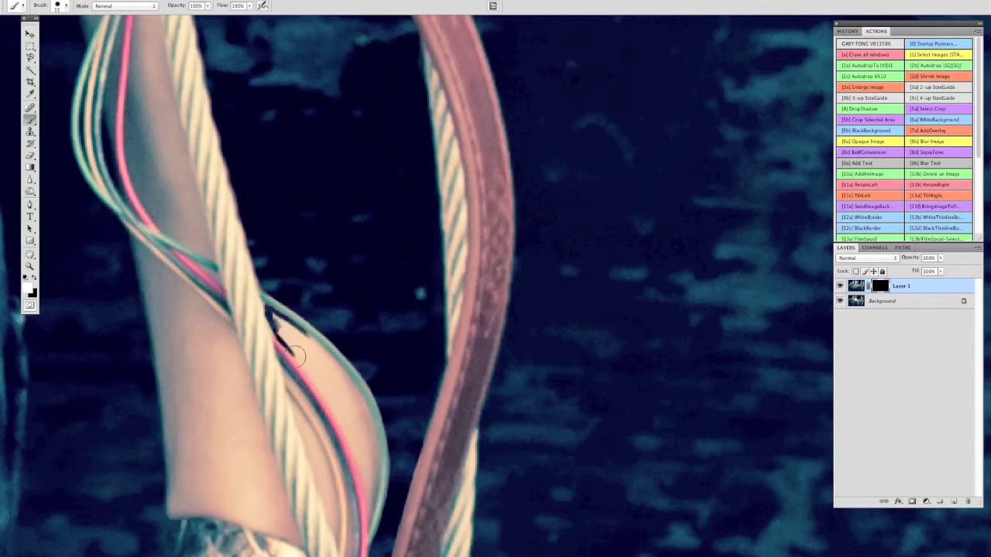
{"action": "left_click_drag", "start_coordinate": [296, 331], "coordinate": [300, 352]}
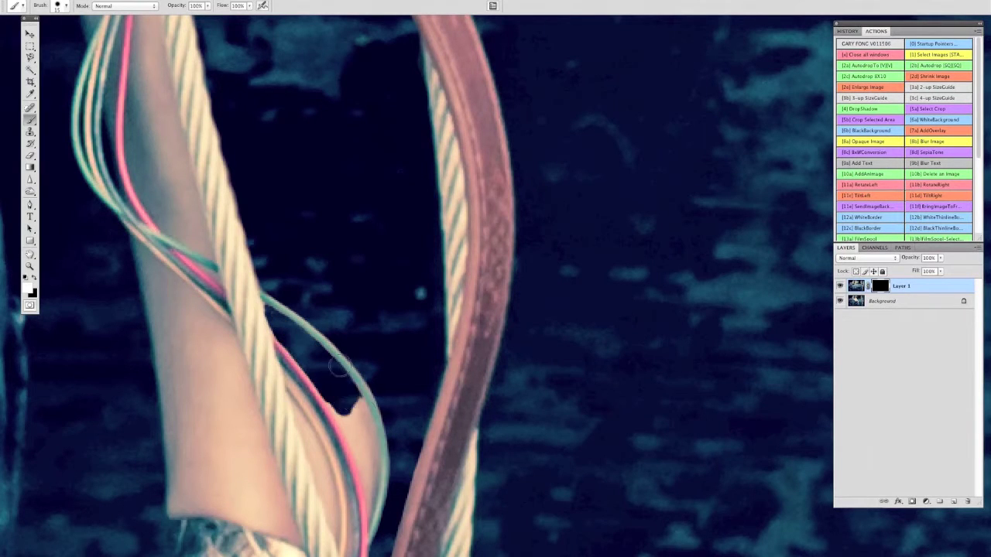
{"action": "left_click_drag", "start_coordinate": [348, 431], "coordinate": [353, 388]}
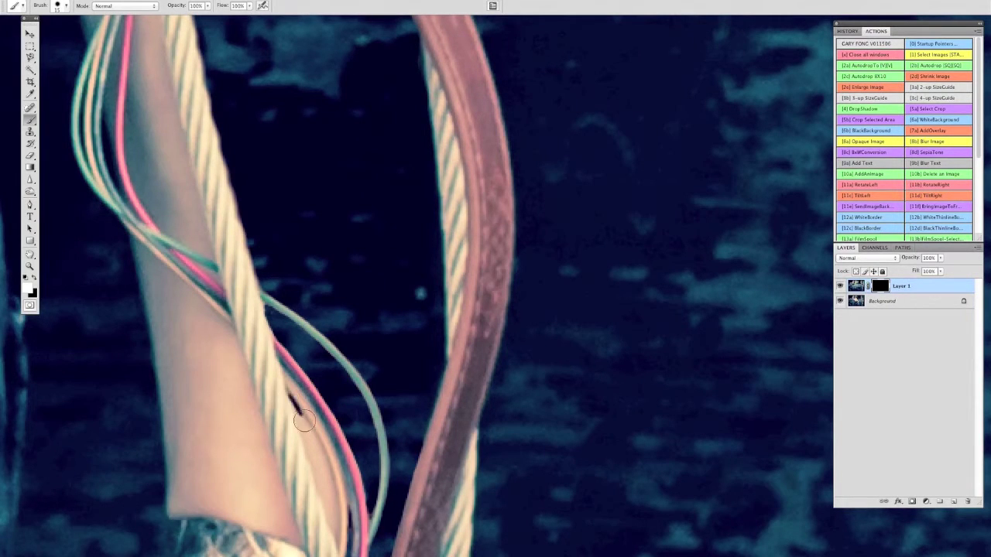
{"action": "left_click_drag", "start_coordinate": [288, 390], "coordinate": [336, 537]}
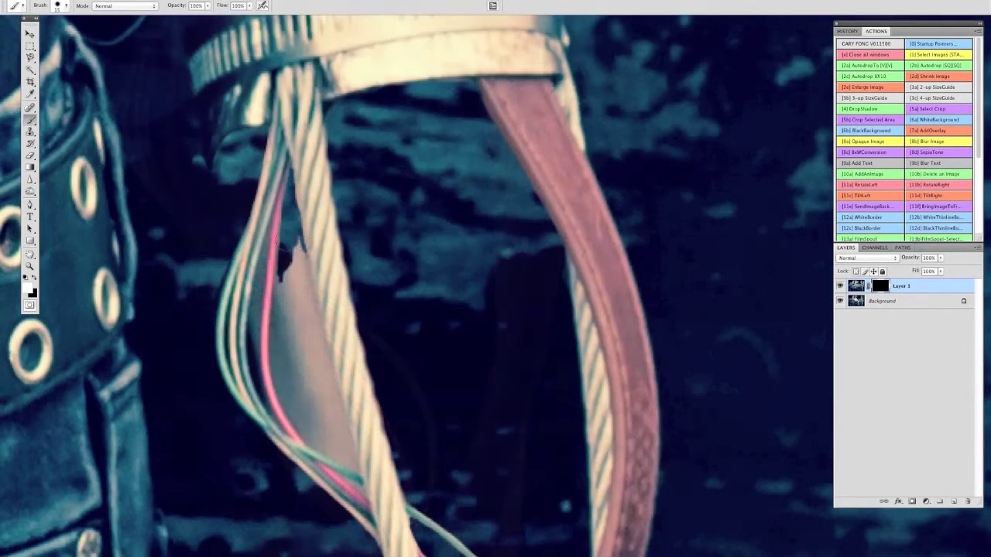
Mask out the remaining forearm skin between the rope and the thin wires below the upper clamp
{"action": "mouse_move", "coordinate": [288, 246]}
{"action": "left_mouse_down"}
{"action": "mouse_move", "coordinate": [314, 306]}
{"action": "mouse_move", "coordinate": [309, 352]}
{"action": "mouse_move", "coordinate": [334, 343]}
{"action": "left_mouse_up"}
{"action": "left_click_drag", "start_coordinate": [274, 348], "coordinate": [326, 432]}
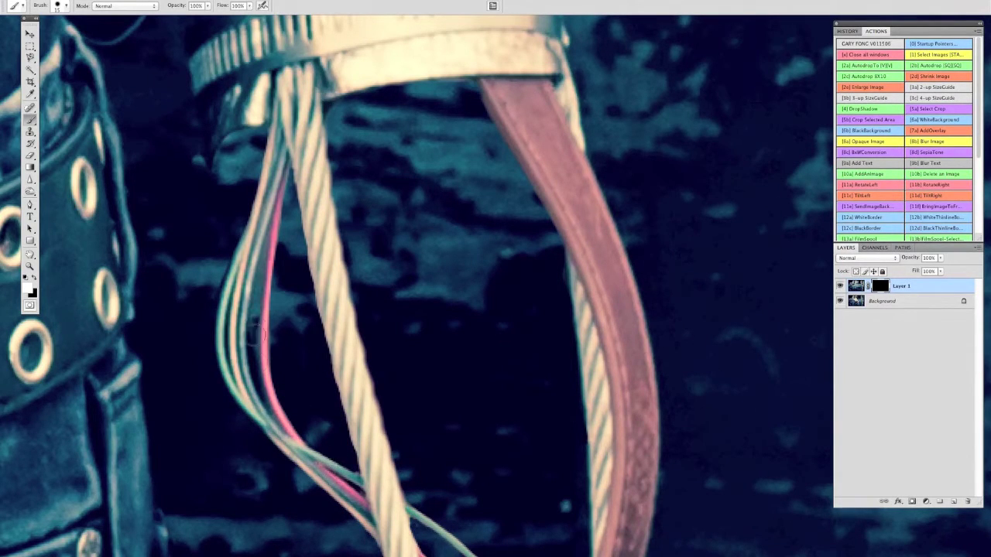
{"action": "scroll", "coordinate": [273, 369], "scroll_direction": "up", "scroll_amount": 10}
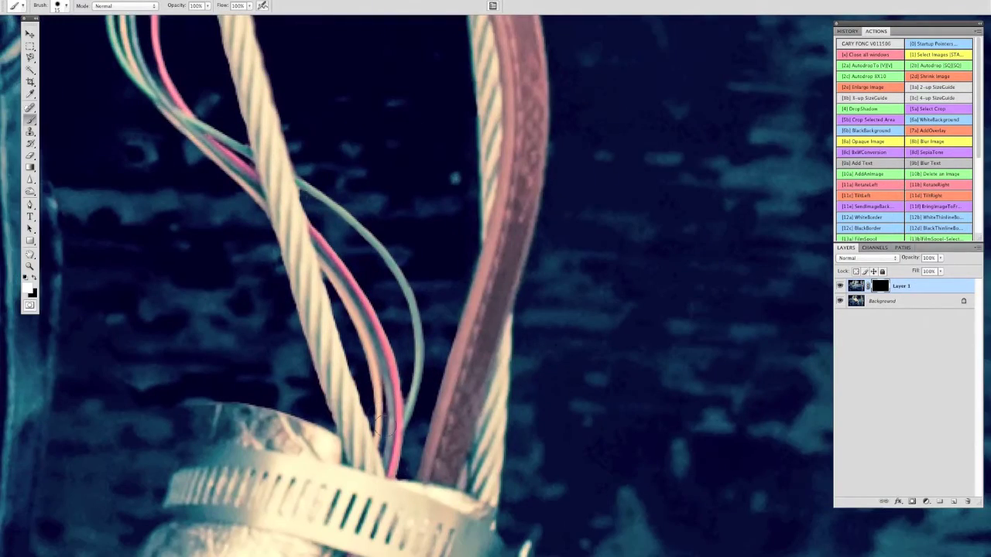
{"action": "scroll", "coordinate": [529, 292], "scroll_direction": "down", "scroll_amount": 5}
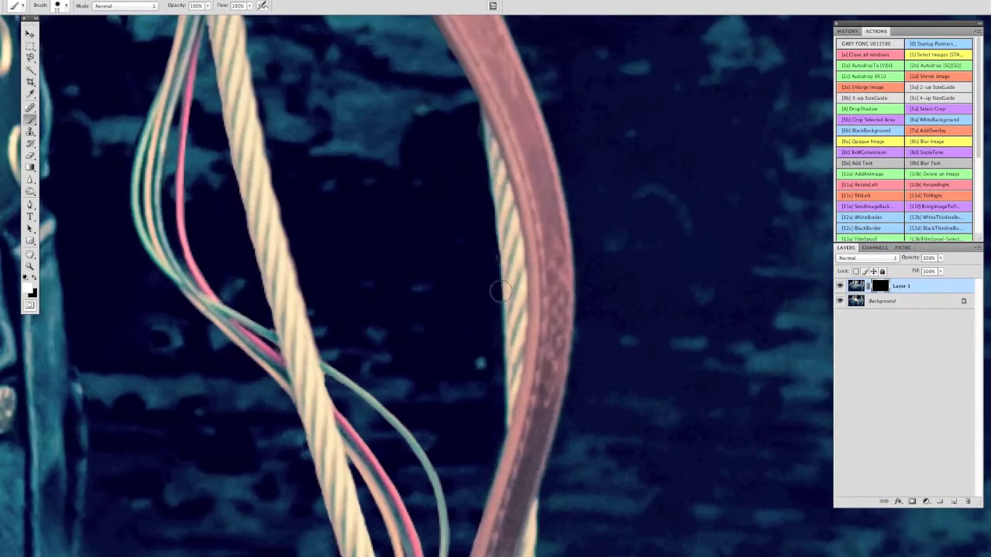
Add a mirrored copy of the arm cables on a masked layer and paint away its surplus wires around the crossing
{"action": "key", "text": "F2"}
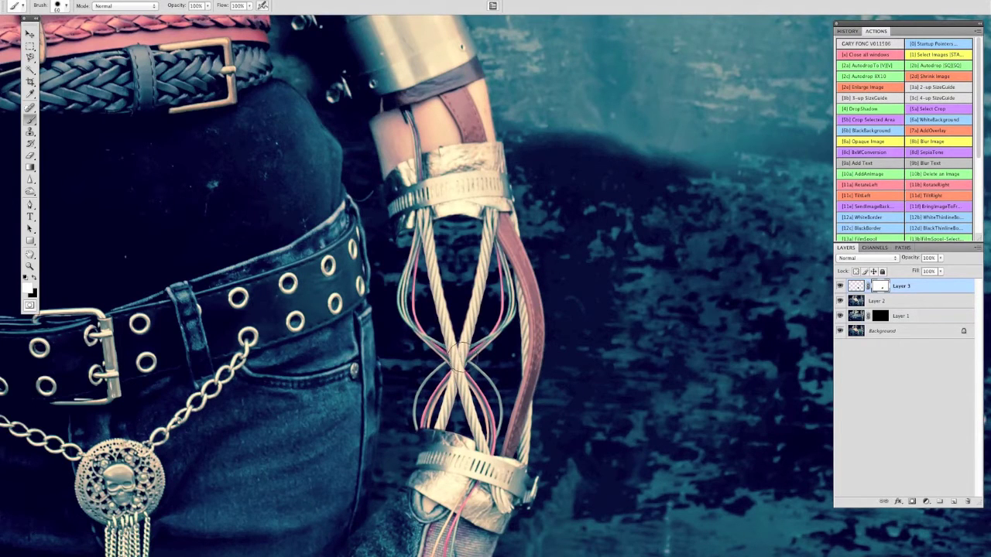
{"action": "scroll", "coordinate": [440, 371], "scroll_direction": "up", "scroll_amount": 3}
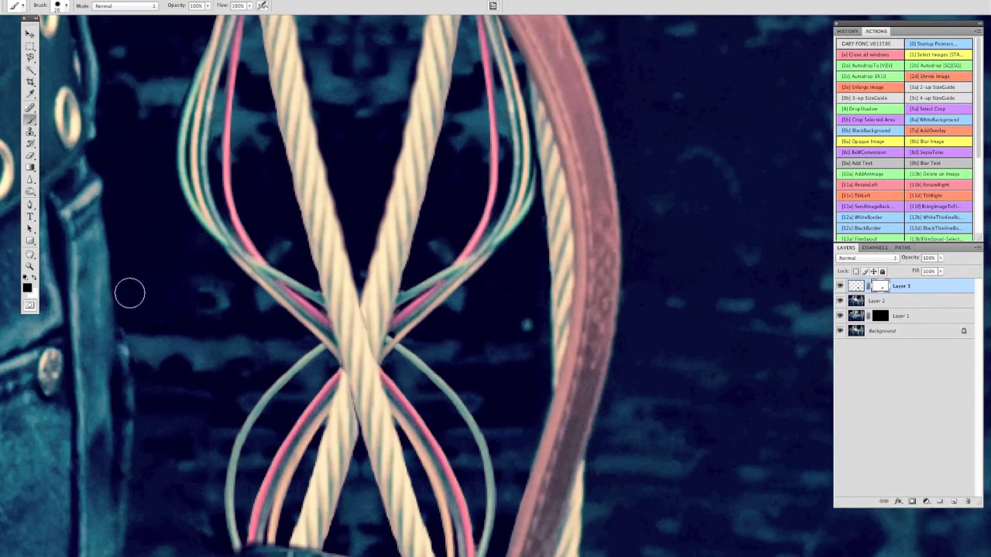
{"action": "scroll", "coordinate": [357, 449], "scroll_direction": "down", "scroll_amount": 5}
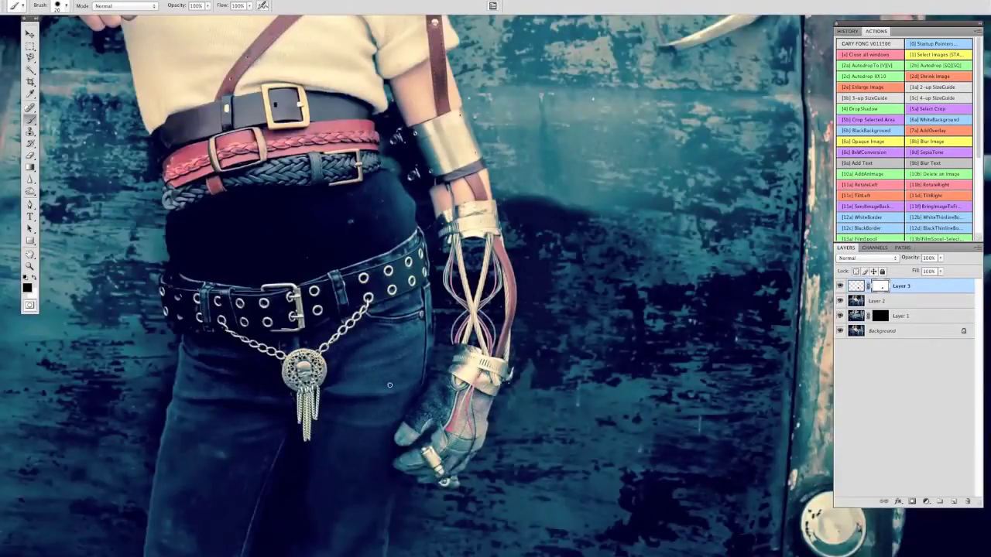
{"action": "scroll", "coordinate": [358, 449], "scroll_direction": "up", "scroll_amount": 2}
{"action": "scroll", "coordinate": [502, 131], "scroll_direction": "down", "scroll_amount": 4}
{"action": "scroll", "coordinate": [593, 306], "scroll_direction": "up", "scroll_amount": 3}
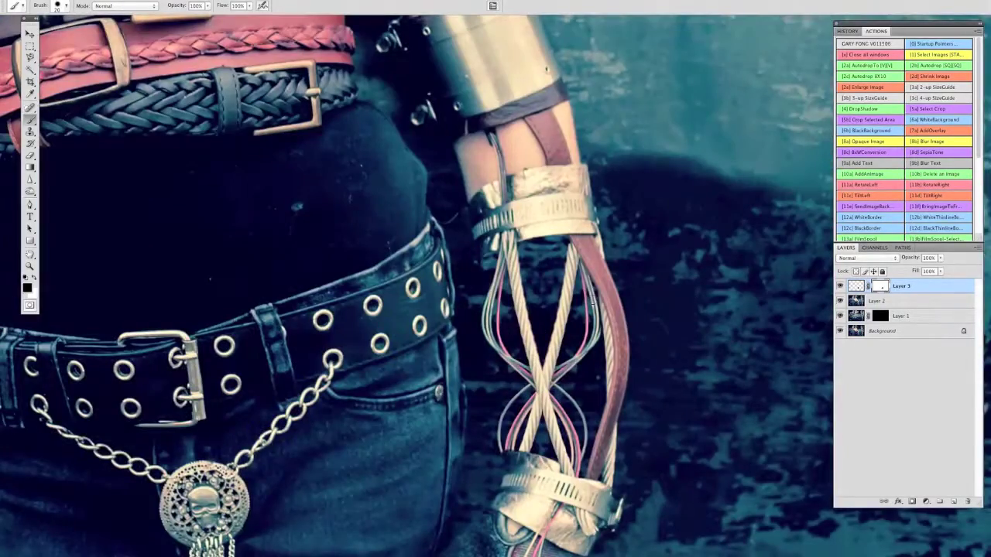
{"action": "scroll", "coordinate": [580, 280], "scroll_direction": "up", "scroll_amount": 4}
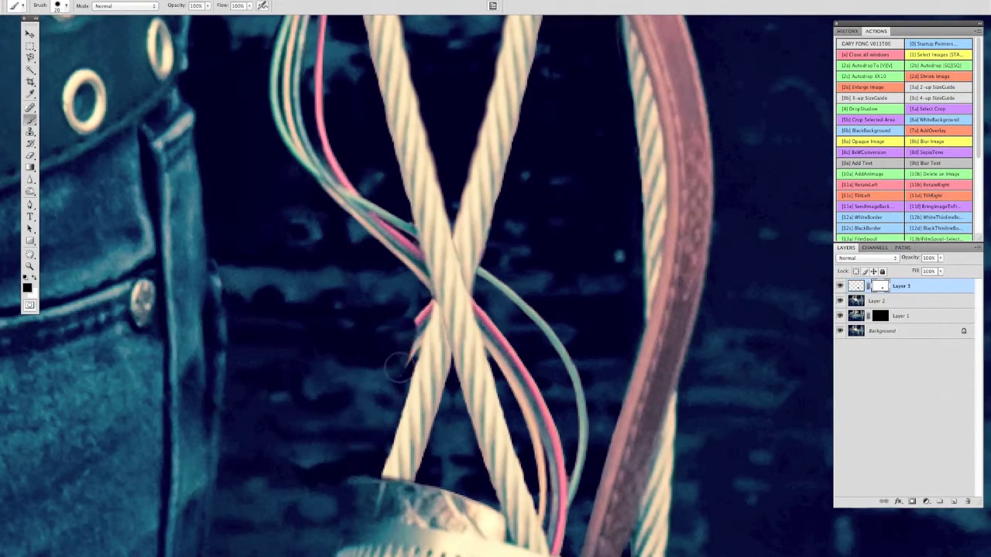
Merge all visible layers into a new layer on top and duplicate it
{"action": "scroll", "coordinate": [341, 251], "scroll_direction": "down", "scroll_amount": 6}
{"action": "key", "text": "ctrl+alt+shift+e"}
{"action": "scroll", "coordinate": [341, 251], "scroll_direction": "up", "scroll_amount": 3}
{"action": "key", "text": "ctrl+j"}
Use the Clone Stamp at 57% opacity to clean up the dark shirt's edge at the hip above the studded belt
{"action": "key", "text": "s"}
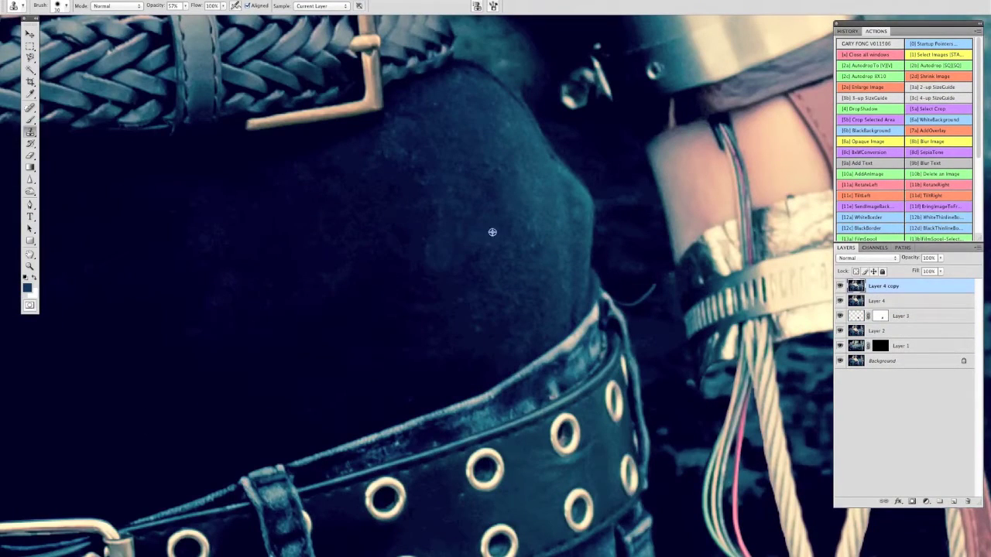
{"action": "left_click_drag", "start_coordinate": [552, 153], "coordinate": [589, 236]}
Clone foil texture over the loose rope ends beneath the lower wrist clamp
{"action": "scroll", "coordinate": [300, 280], "scroll_direction": "up", "scroll_amount": 3}
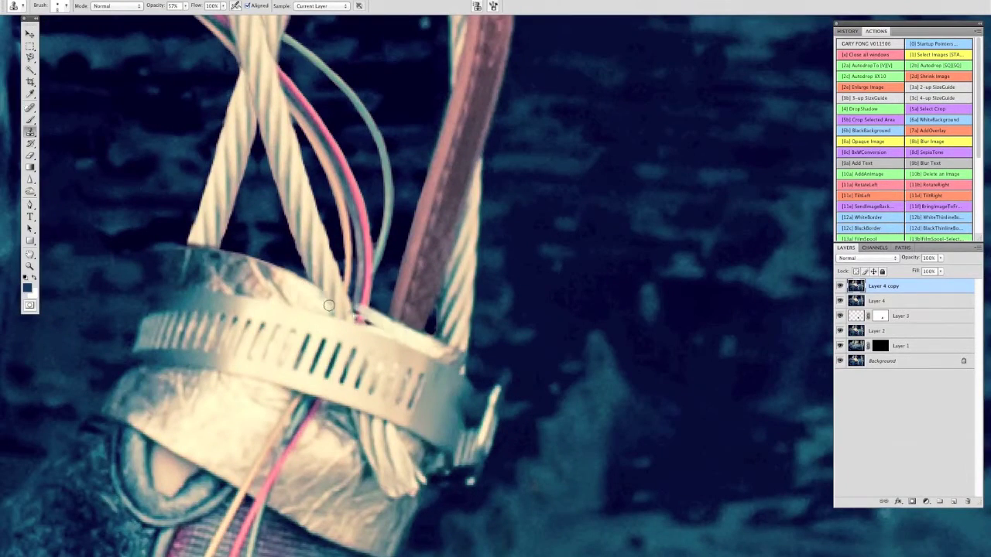
{"action": "key", "text": "b"}
{"action": "key", "text": "s"}
{"action": "mouse_move", "coordinate": [411, 488]}
{"action": "left_mouse_down"}
{"action": "mouse_move", "coordinate": [378, 443]}
{"action": "mouse_move", "coordinate": [317, 431]}
{"action": "mouse_move", "coordinate": [369, 423]}
{"action": "mouse_move", "coordinate": [324, 470]}
{"action": "left_mouse_up"}
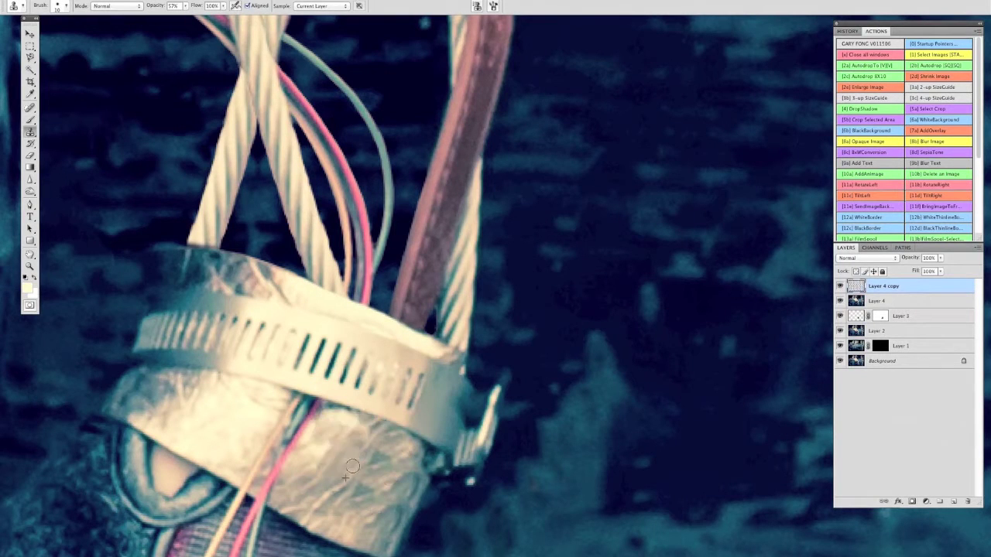
Clone a second foil band below the wrist cuff to cover the exposed skin at the glove opening
{"action": "scroll", "coordinate": [372, 410], "scroll_direction": "down", "scroll_amount": 4}
{"action": "mouse_move", "coordinate": [408, 459]}
{"action": "left_mouse_down"}
{"action": "mouse_move", "coordinate": [398, 435]}
{"action": "mouse_move", "coordinate": [383, 437]}
{"action": "mouse_move", "coordinate": [355, 404]}
{"action": "mouse_move", "coordinate": [312, 402]}
{"action": "mouse_move", "coordinate": [190, 303]}
{"action": "mouse_move", "coordinate": [231, 329]}
{"action": "mouse_move", "coordinate": [223, 356]}
{"action": "mouse_move", "coordinate": [273, 380]}
{"action": "left_mouse_up"}
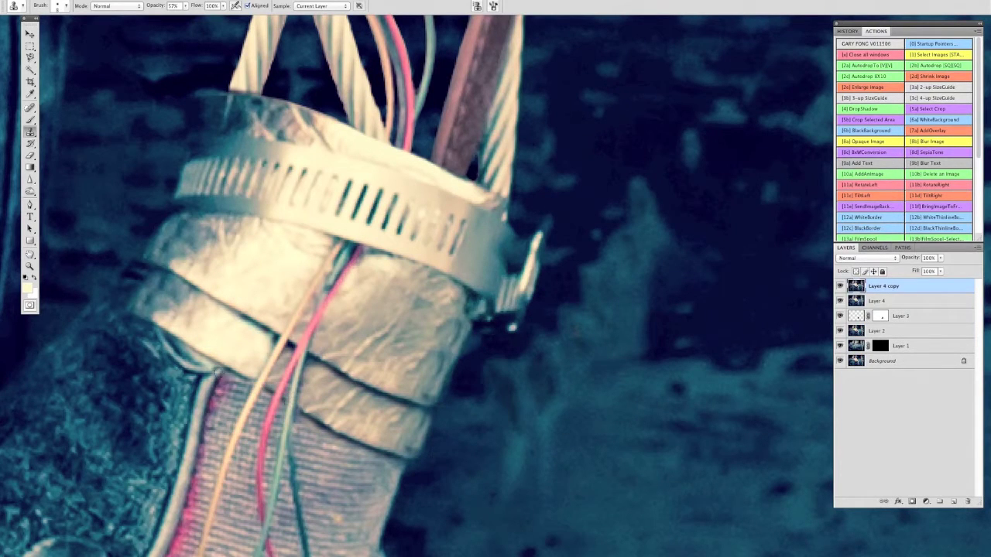
{"action": "mouse_move", "coordinate": [247, 378]}
{"action": "left_mouse_down"}
{"action": "mouse_move", "coordinate": [231, 422]}
{"action": "mouse_move", "coordinate": [280, 454]}
{"action": "left_mouse_up"}
{"action": "mouse_move", "coordinate": [208, 475]}
{"action": "left_mouse_down"}
{"action": "mouse_move", "coordinate": [493, 274]}
{"action": "mouse_move", "coordinate": [445, 147]}
{"action": "left_mouse_up"}
Dodge the eyes' midtones at 11% exposure and touch up the skin under the eye with a brush at about 13% opacity
{"action": "key", "text": "o"}
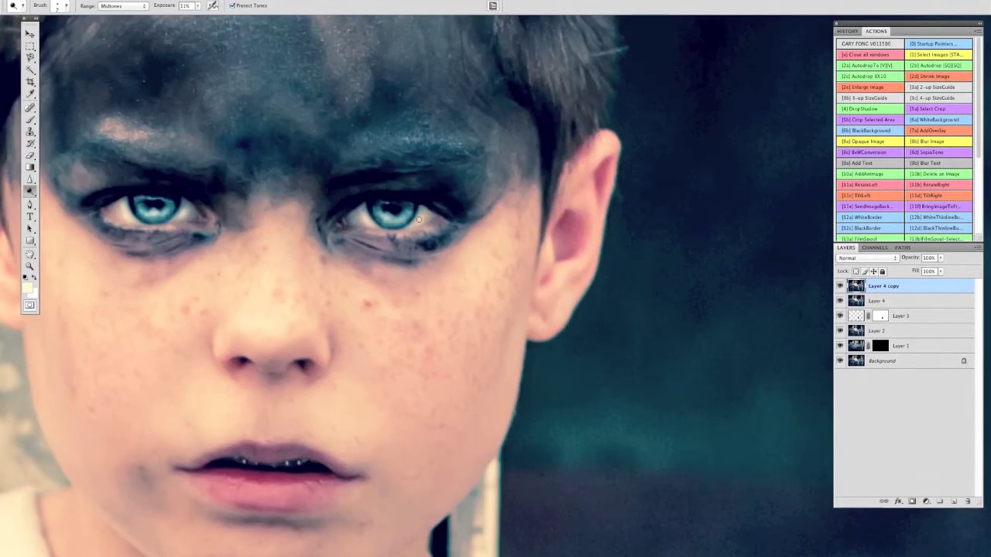
{"action": "key", "text": "s"}
{"action": "key", "text": "b"}
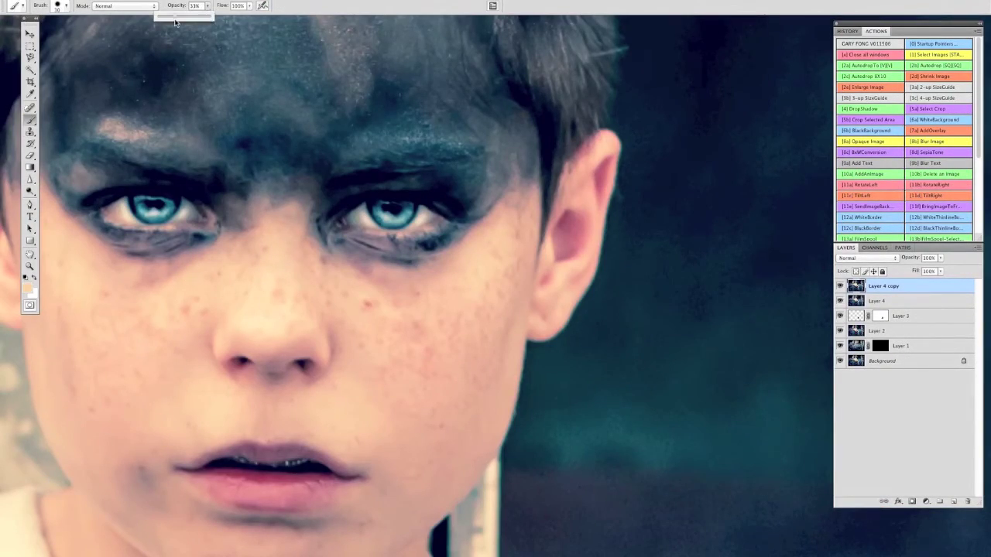
{"action": "mouse_move", "coordinate": [389, 293]}
{"action": "left_mouse_down"}
{"action": "mouse_move", "coordinate": [571, 343]}
{"action": "mouse_move", "coordinate": [390, 293]}
{"action": "mouse_move", "coordinate": [369, 248]}
{"action": "left_mouse_up"}
Clone dark makeup over the lighter patches on the forehead up to the hairline at 57% opacity
{"action": "key", "text": "s"}
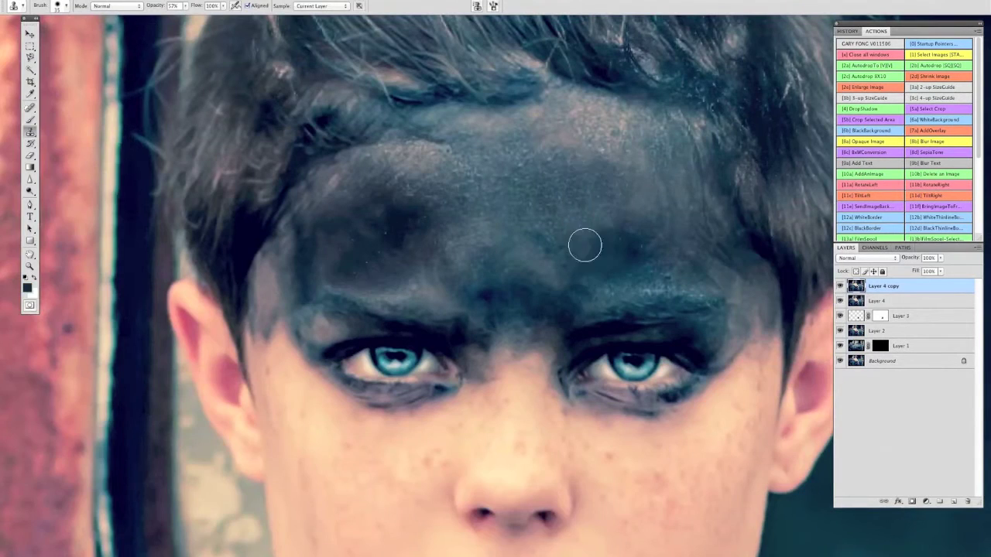
{"action": "scroll", "coordinate": [608, 254], "scroll_direction": "up", "scroll_amount": 2}
{"action": "scroll", "coordinate": [508, 230], "scroll_direction": "up", "scroll_amount": 1}
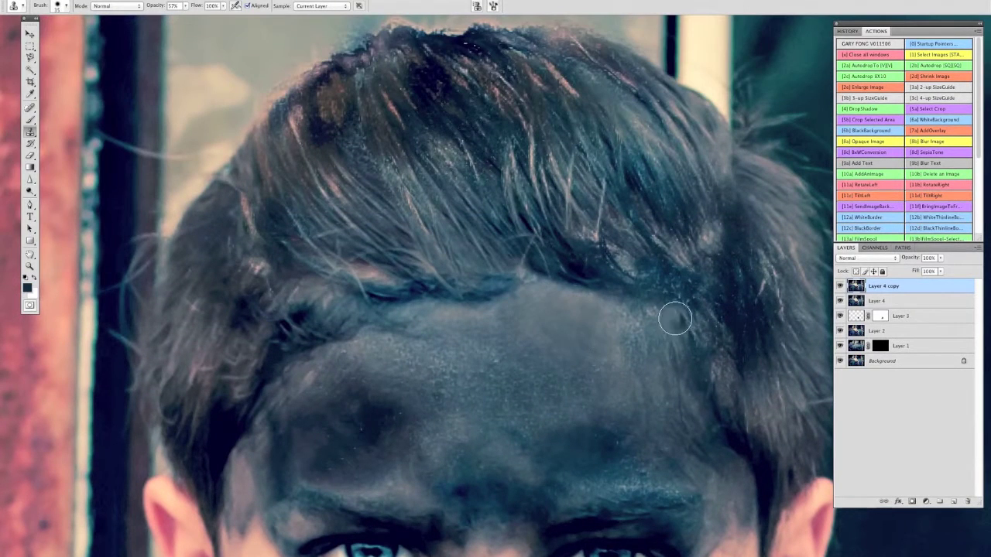
{"action": "scroll", "coordinate": [284, 244], "scroll_direction": "up", "scroll_amount": 3}
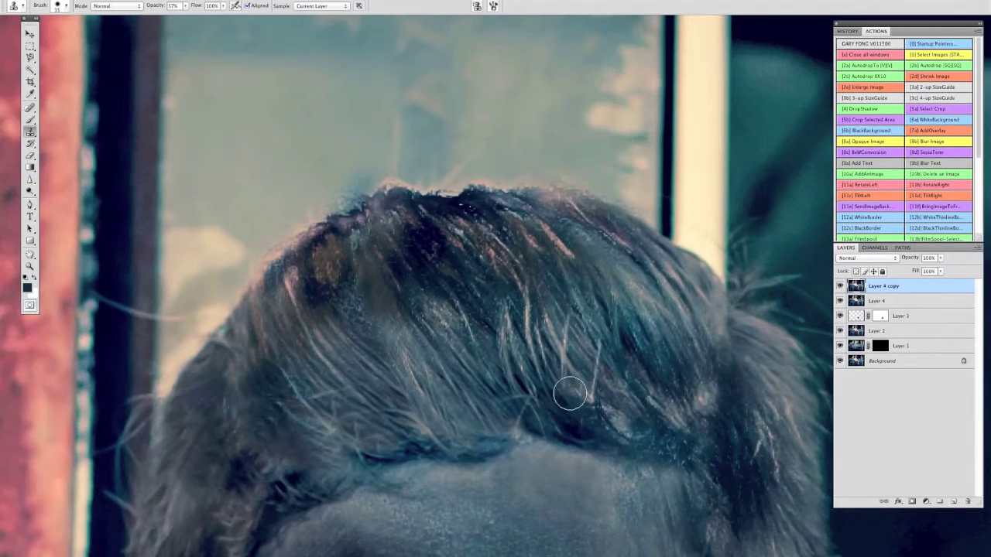
Tone down the coloured highlights in the hair with the brush and clone out the stray hairs around the head
{"action": "key", "text": "b"}
{"action": "scroll", "coordinate": [586, 402], "scroll_direction": "down", "scroll_amount": 3}
{"action": "scroll", "coordinate": [586, 403], "scroll_direction": "right", "scroll_amount": 5}
{"action": "key", "text": "s"}
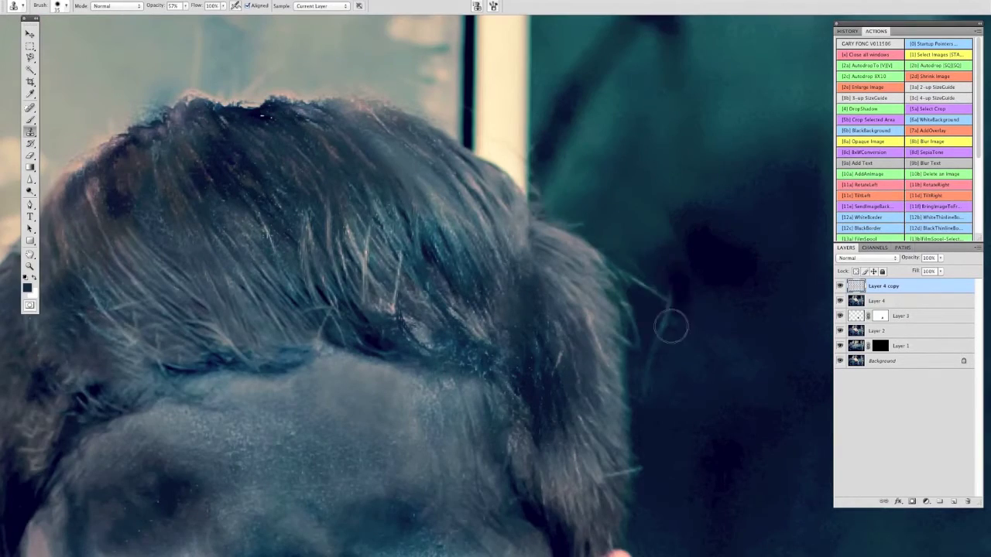
{"action": "key", "text": "ctrl+minus"}
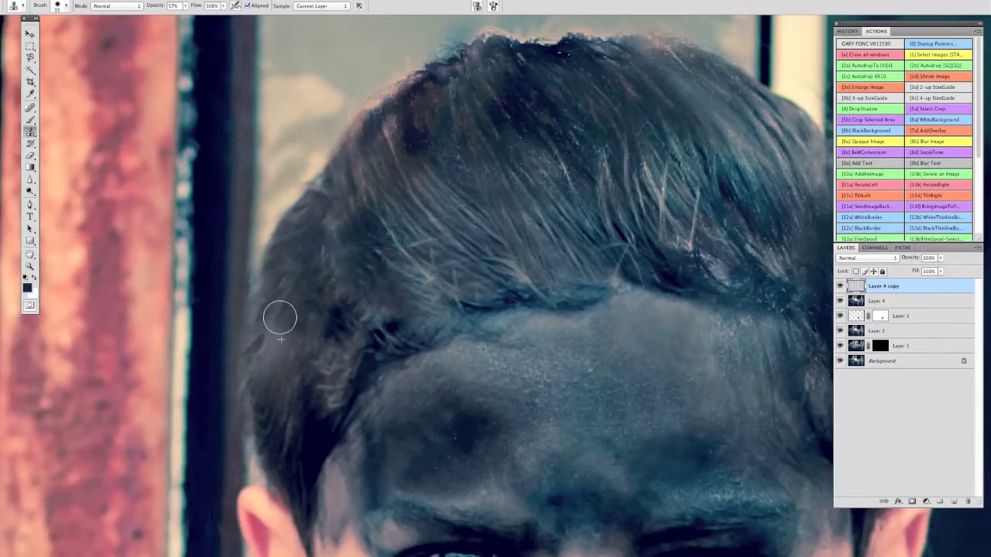
Review the retouched portrait at full view and save the document
{"action": "key", "text": "ctrl+0"}
{"action": "scroll", "coordinate": [286, 321], "scroll_direction": "up", "scroll_amount": 1}
{"action": "scroll", "coordinate": [614, 473], "scroll_direction": "down", "scroll_amount": 1}
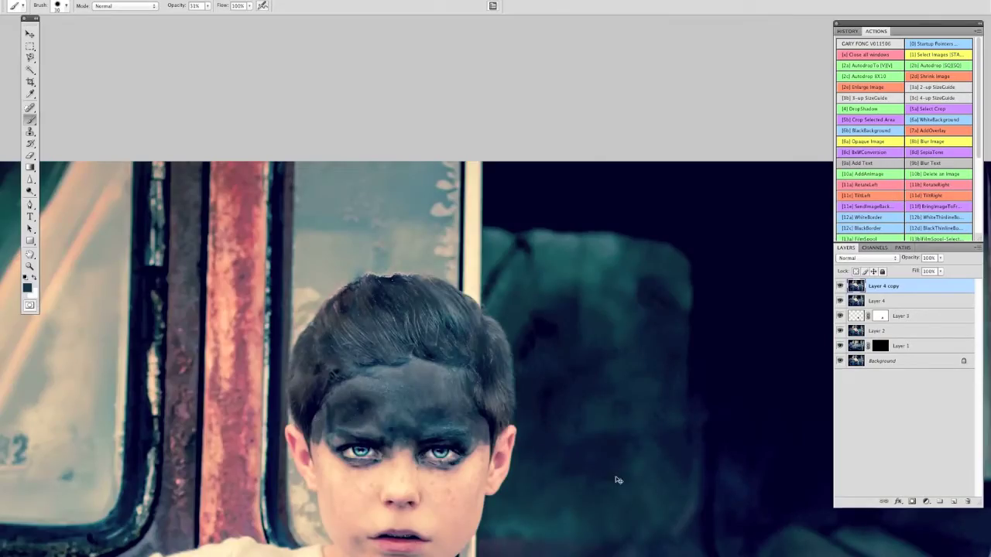
{"action": "scroll", "coordinate": [401, 410], "scroll_direction": "up", "scroll_amount": 2}
{"action": "key", "text": "ctrl+0"}
{"action": "key", "text": "ctrl+s"}
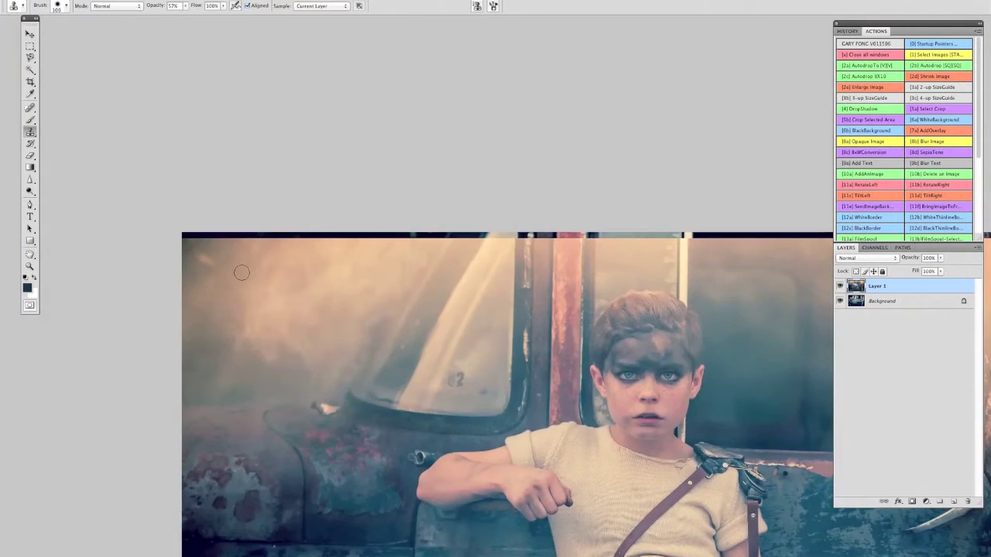
Clone the smoky background over the dark strip along the image's upper edge at 57% opacity, enlarging the brush
{"action": "mouse_move", "coordinate": [242, 272]}
{"action": "left_mouse_down"}
{"action": "mouse_move", "coordinate": [261, 242]}
{"action": "mouse_move", "coordinate": [241, 232]}
{"action": "mouse_move", "coordinate": [201, 246]}
{"action": "mouse_move", "coordinate": [398, 250]}
{"action": "mouse_move", "coordinate": [474, 227]}
{"action": "mouse_move", "coordinate": [517, 237]}
{"action": "left_mouse_up"}
{"action": "key", "text": "bracketright"}
{"action": "key", "text": "bracketright"}
{"action": "key", "text": "bracketright"}
{"action": "key", "text": "bracketright"}
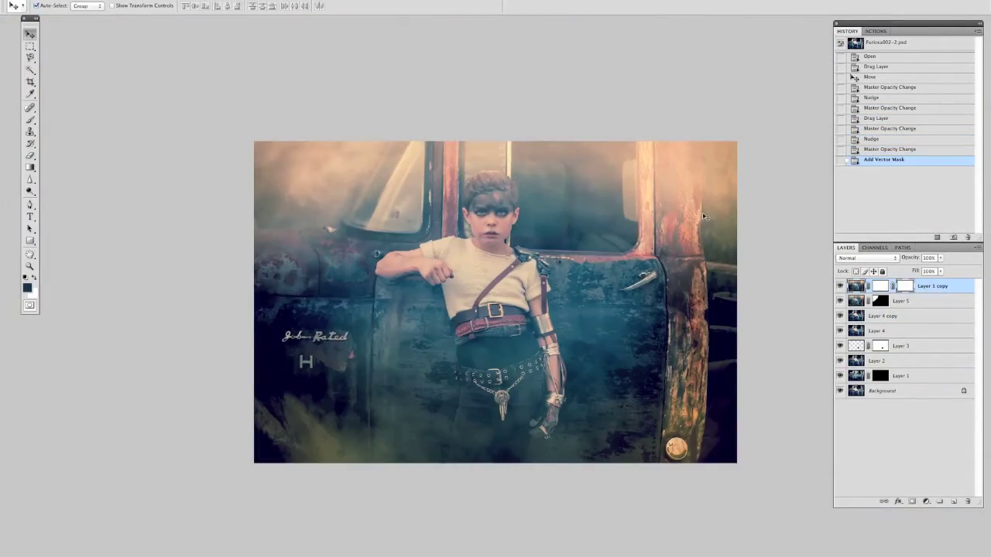
Brush the mask of Layer 1 copy to blend the warm light around the window and rusty pillar beside the boy
{"action": "key", "text": "i"}
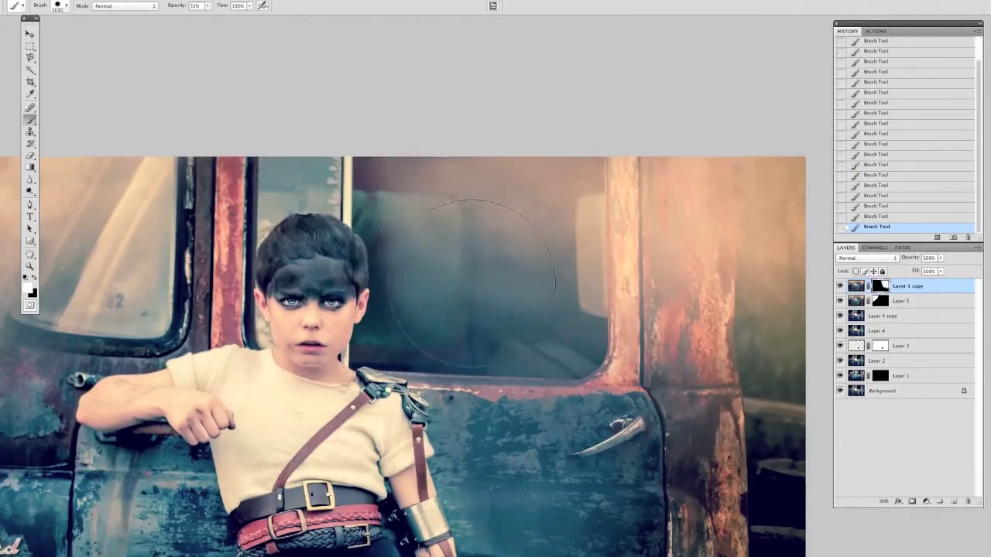
{"action": "key", "text": "bracketleft"}
{"action": "key", "text": "bracketleft"}
{"action": "key", "text": "bracketleft"}
{"action": "key", "text": "bracketleft"}
{"action": "key", "text": "bracketleft"}
{"action": "key", "text": "bracketleft"}
{"action": "key", "text": "x"}
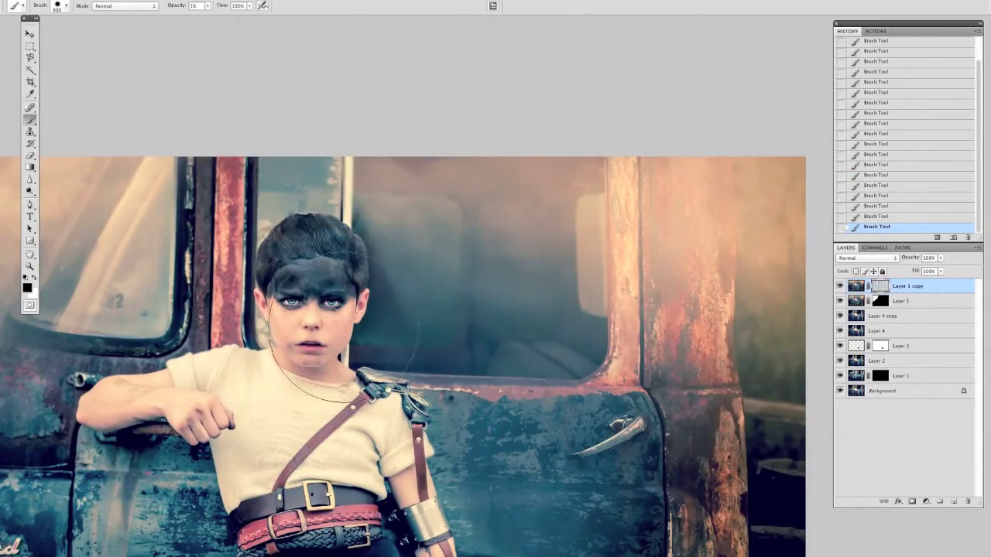
Free-transform the semi-transparent Layer 1 copy 2 to line it up with the portrait beneath
{"action": "key", "text": "ctrl+minus"}
{"action": "key", "text": "ctrl+plus"}
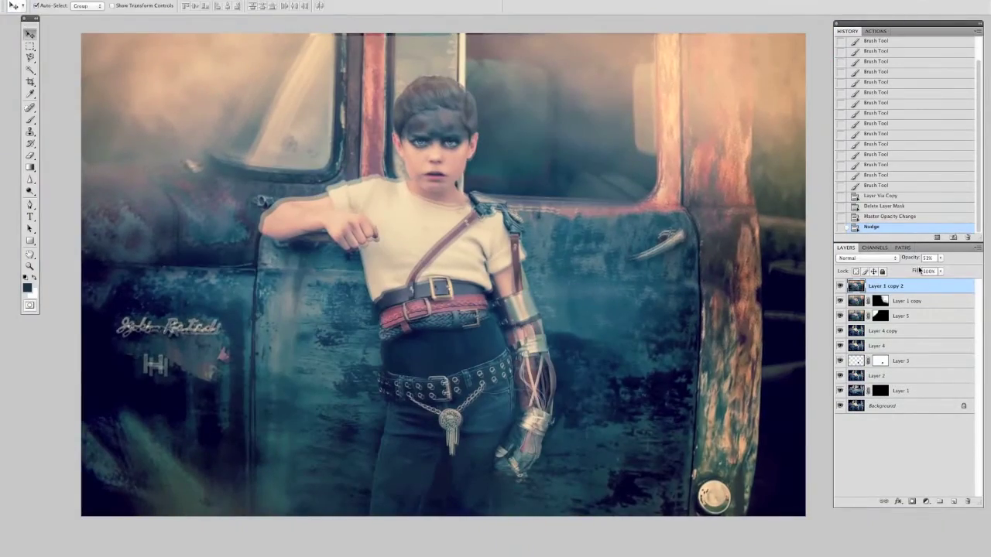
{"action": "key", "text": "ctrl+t"}
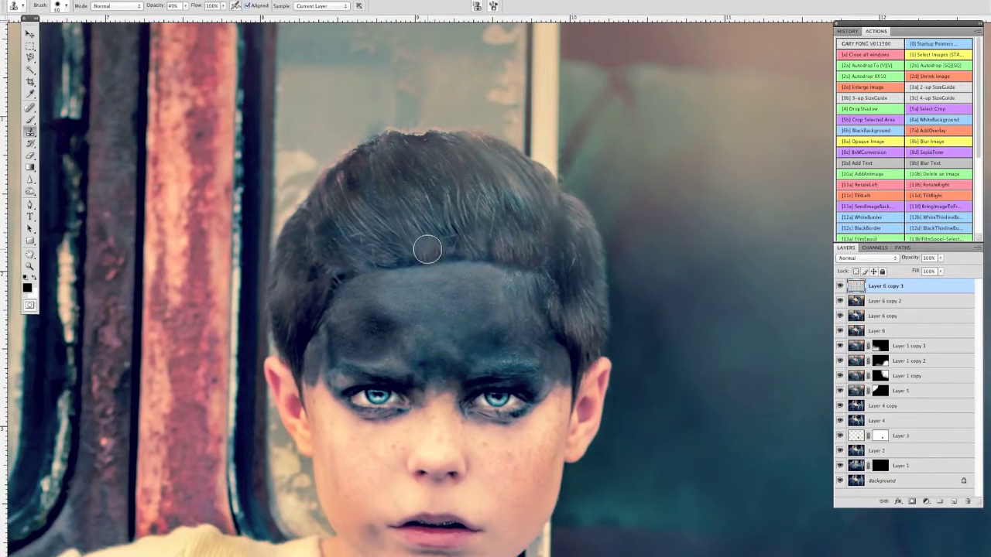
Clone hair along the forehead hairline at 49% opacity and brush short strands into the hair
{"action": "left_click_drag", "start_coordinate": [428, 249], "coordinate": [343, 263]}
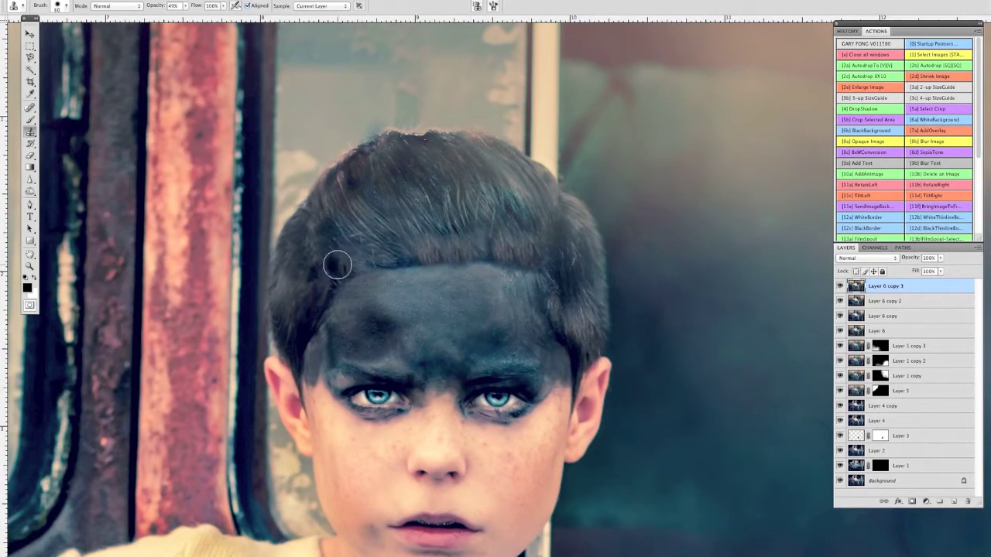
{"action": "left_click_drag", "start_coordinate": [419, 256], "coordinate": [391, 244]}
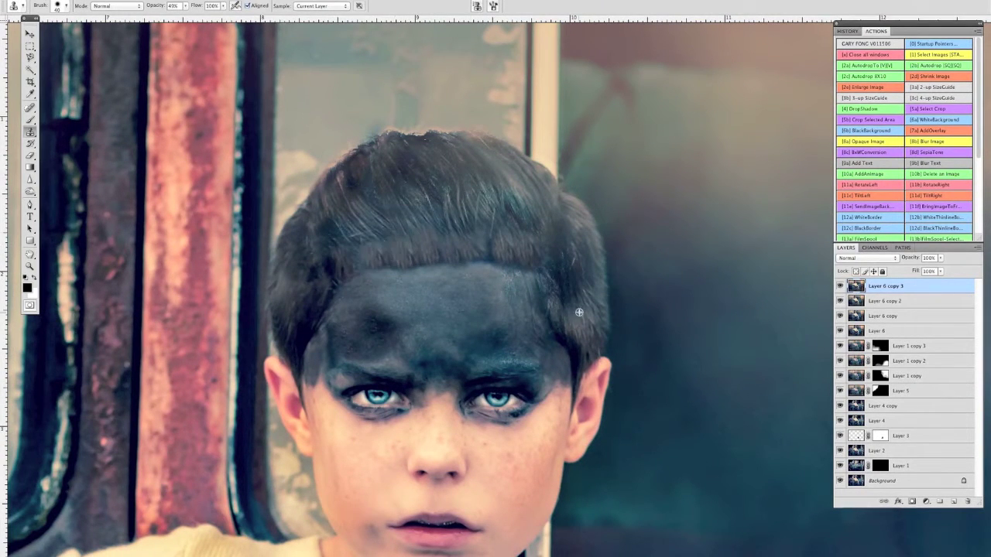
{"action": "key", "text": "b"}
{"action": "left_click_drag", "start_coordinate": [468, 184], "coordinate": [492, 249]}
{"action": "left_click_drag", "start_coordinate": [529, 191], "coordinate": [542, 257]}
{"action": "left_click", "coordinate": [403, 260], "text": "alt"}
Duplicate the hair layer, hide the previous copy, set a 6 px dark brush to 6% opacity, and open Liquify
{"action": "key", "text": "ctrl+j"}
{"action": "left_click", "coordinate": [840, 301]}
{"action": "left_click", "coordinate": [62, 5]}
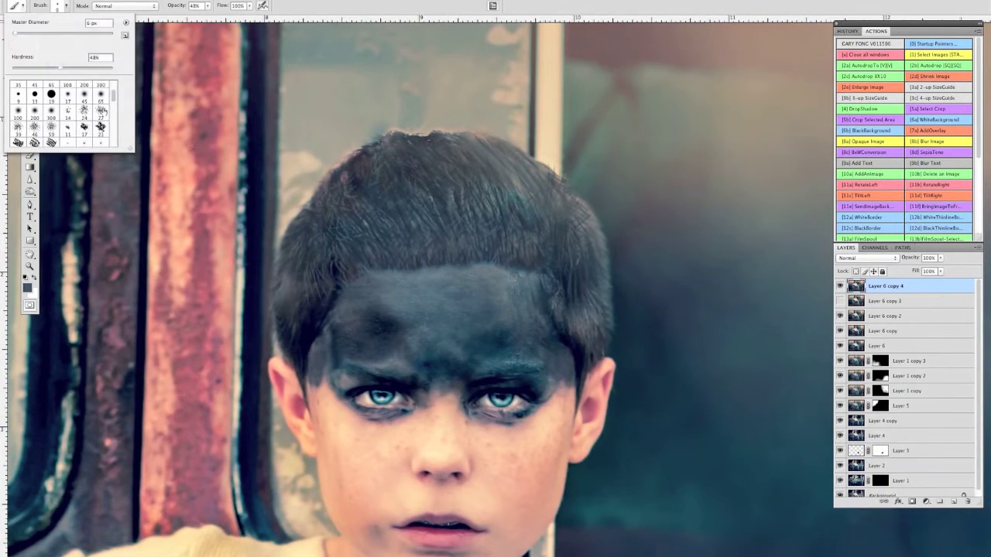
{"action": "key", "text": "Return"}
{"action": "key", "text": "x"}
{"action": "key", "text": "0"}
{"action": "key", "text": "6"}
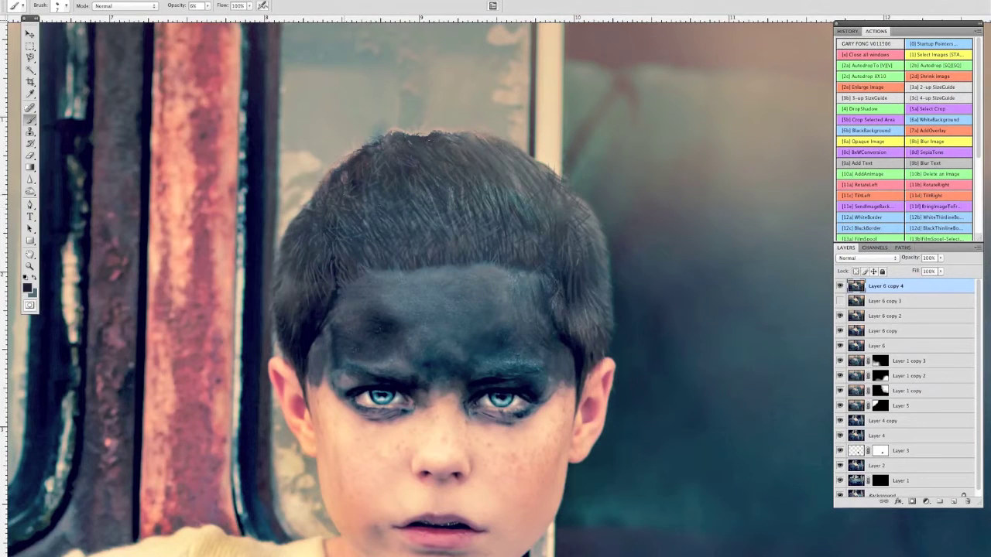
{"action": "left_click_drag", "start_coordinate": [208, 8], "coordinate": [213, 9]}
{"action": "key", "text": "ctrl+shift+x"}
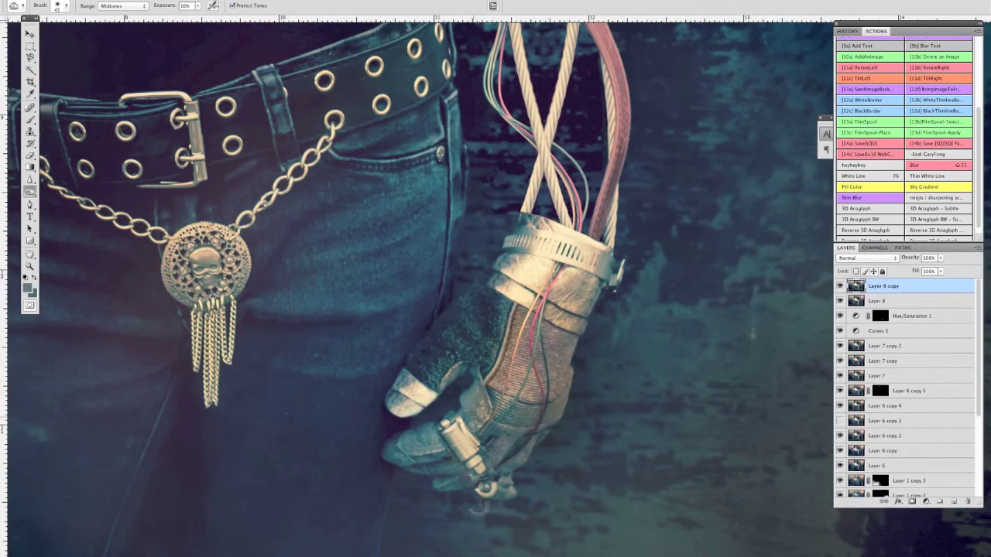
Clone metal plates along the glove's thumb and brush light metallic highlights onto the fingers and palm at 27% opacity
{"action": "key", "text": "s"}
{"action": "mouse_move", "coordinate": [441, 354]}
{"action": "left_mouse_down"}
{"action": "mouse_move", "coordinate": [429, 391]}
{"action": "mouse_move", "coordinate": [434, 363]}
{"action": "mouse_move", "coordinate": [449, 357]}
{"action": "mouse_move", "coordinate": [432, 344]}
{"action": "mouse_move", "coordinate": [474, 341]}
{"action": "mouse_move", "coordinate": [489, 363]}
{"action": "mouse_move", "coordinate": [496, 298]}
{"action": "mouse_move", "coordinate": [468, 340]}
{"action": "mouse_move", "coordinate": [480, 313]}
{"action": "mouse_move", "coordinate": [499, 325]}
{"action": "mouse_move", "coordinate": [497, 341]}
{"action": "left_mouse_up"}
{"action": "key", "text": "b"}
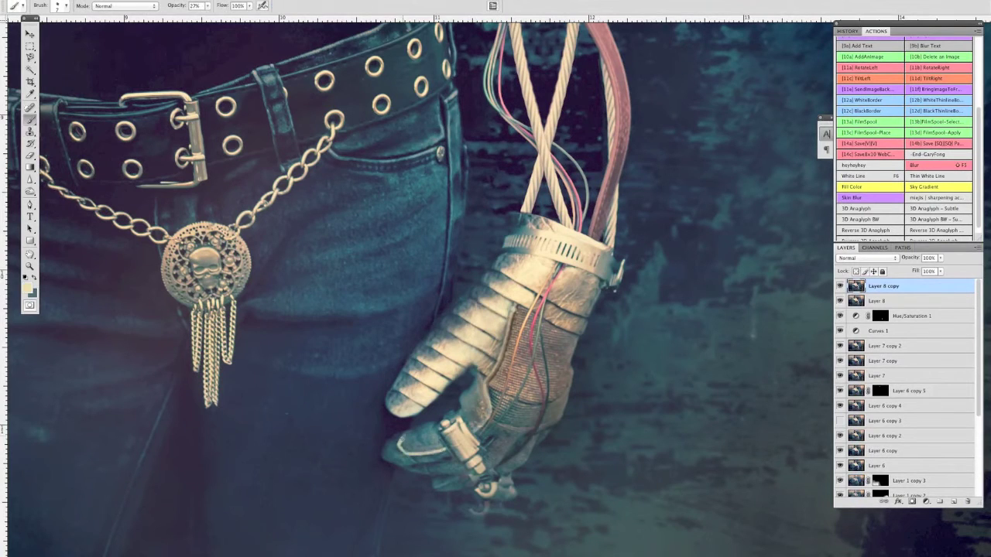
{"action": "mouse_move", "coordinate": [484, 408]}
{"action": "left_mouse_down"}
{"action": "mouse_move", "coordinate": [490, 384]}
{"action": "mouse_move", "coordinate": [517, 461]}
{"action": "left_mouse_up"}
{"action": "left_click_drag", "start_coordinate": [418, 469], "coordinate": [457, 489]}
{"action": "left_click_drag", "start_coordinate": [571, 344], "coordinate": [573, 401]}
Duplicate the retouched arm layer and dodge the midtones of the metal hand and forearm cables at 10% exposure
{"action": "key", "text": "ctrl+j"}
{"action": "key", "text": "o"}
{"action": "mouse_move", "coordinate": [394, 333]}
{"action": "left_mouse_down"}
{"action": "mouse_move", "coordinate": [461, 415]}
{"action": "mouse_move", "coordinate": [480, 364]}
{"action": "left_mouse_up"}
{"action": "mouse_move", "coordinate": [559, 341]}
{"action": "left_mouse_down"}
{"action": "mouse_move", "coordinate": [418, 449]}
{"action": "mouse_move", "coordinate": [515, 333]}
{"action": "mouse_move", "coordinate": [542, 278]}
{"action": "left_mouse_up"}
{"action": "key", "text": "space"}
{"action": "mouse_move", "coordinate": [541, 310]}
{"action": "left_mouse_down"}
{"action": "mouse_move", "coordinate": [484, 337]}
{"action": "mouse_move", "coordinate": [399, 456]}
{"action": "left_mouse_up"}
{"action": "mouse_move", "coordinate": [353, 240]}
{"action": "left_mouse_down"}
{"action": "mouse_move", "coordinate": [410, 367]}
{"action": "mouse_move", "coordinate": [465, 239]}
{"action": "mouse_move", "coordinate": [395, 387]}
{"action": "left_mouse_up"}
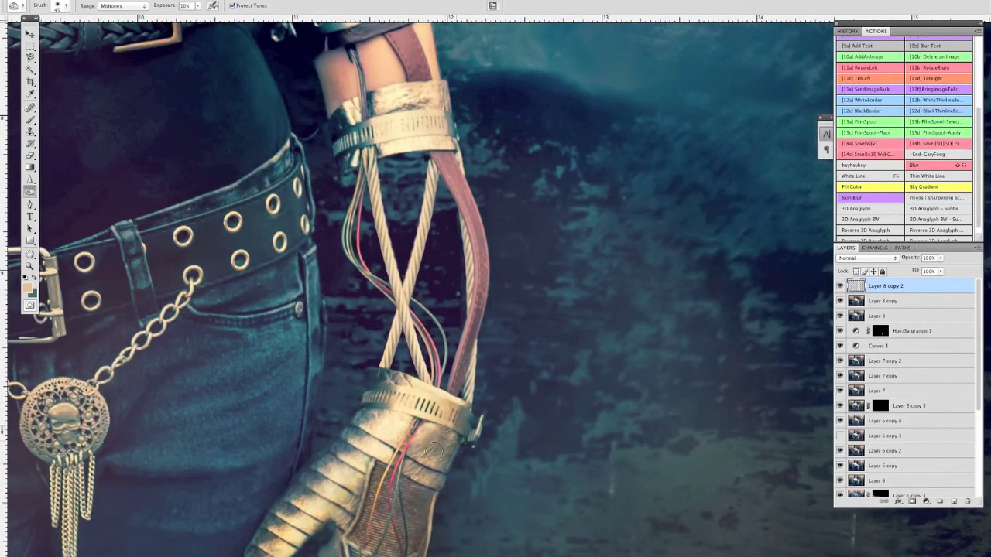
Hide the intermediate layers below Layer 8 copy 2 and darken the image with a curve point at input 140, output 120
{"action": "key", "text": "ctrl+0"}
{"action": "left_click_drag", "start_coordinate": [840, 420], "coordinate": [841, 288]}
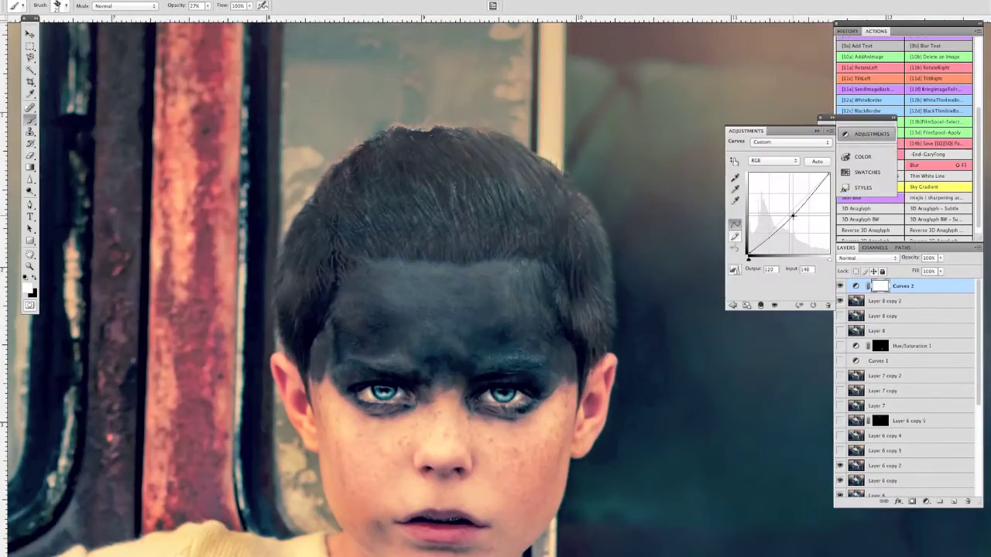
{"action": "left_click_drag", "start_coordinate": [797, 207], "coordinate": [792, 216]}
Invert the Curves 2 mask and paint the darkening onto the hair and forehead makeup at 27% opacity
{"action": "key", "text": "ctrl+0"}
{"action": "key", "text": "ctrl+i"}
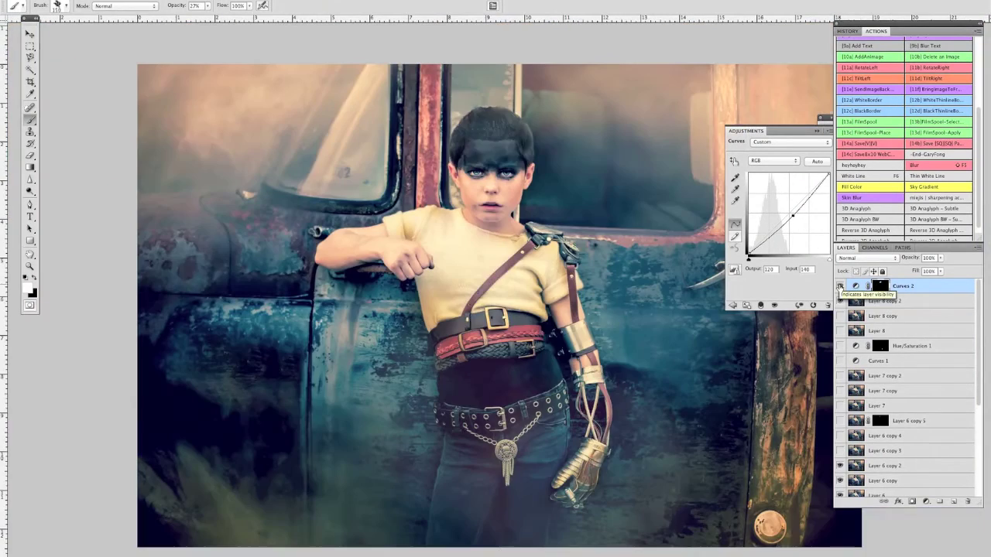
{"action": "key", "text": "x"}
{"action": "left_click_drag", "start_coordinate": [463, 154], "coordinate": [519, 156]}
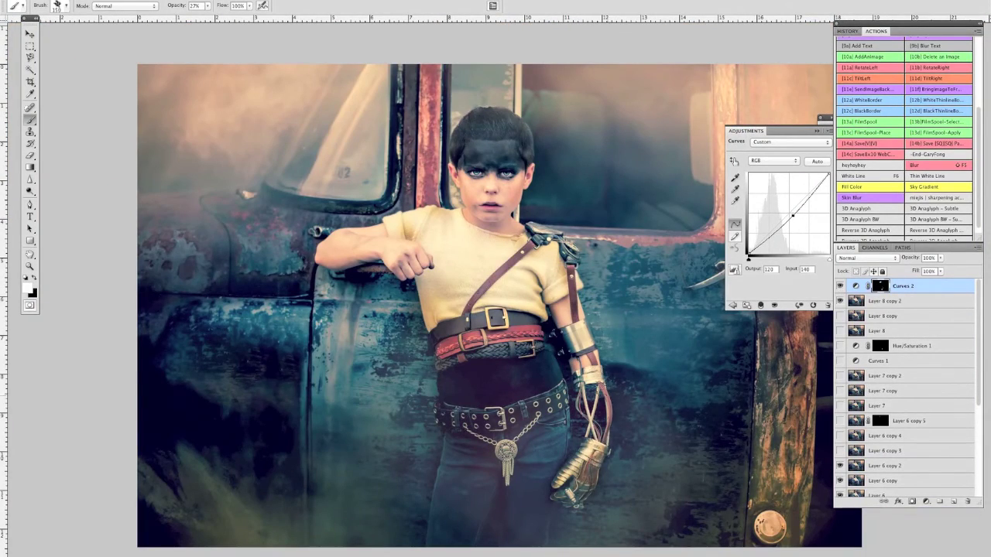